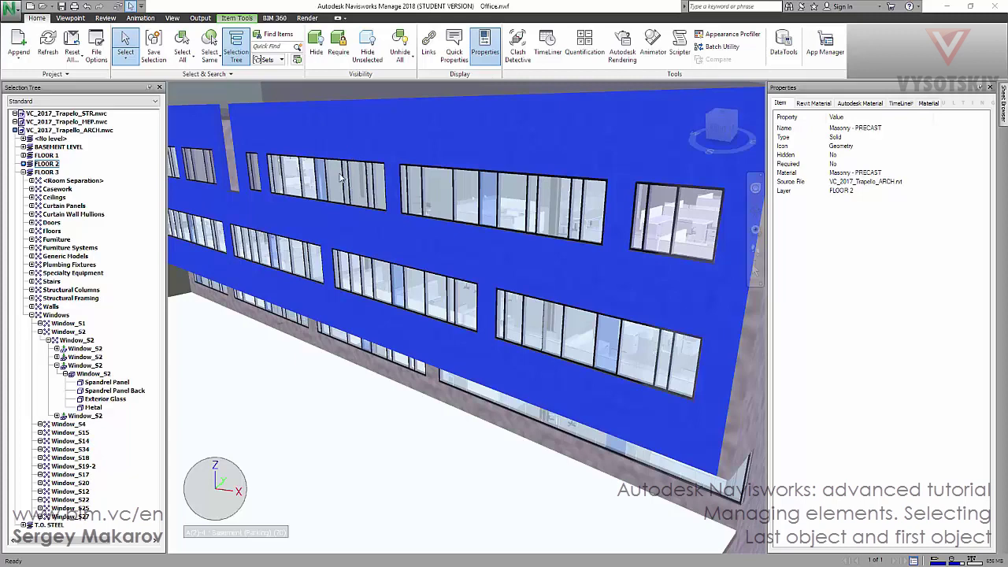
# - Select the Masonry - PRECAST facade wall and show its selection-resolution options, with Geometry checked
pyautogui.click(347, 131)
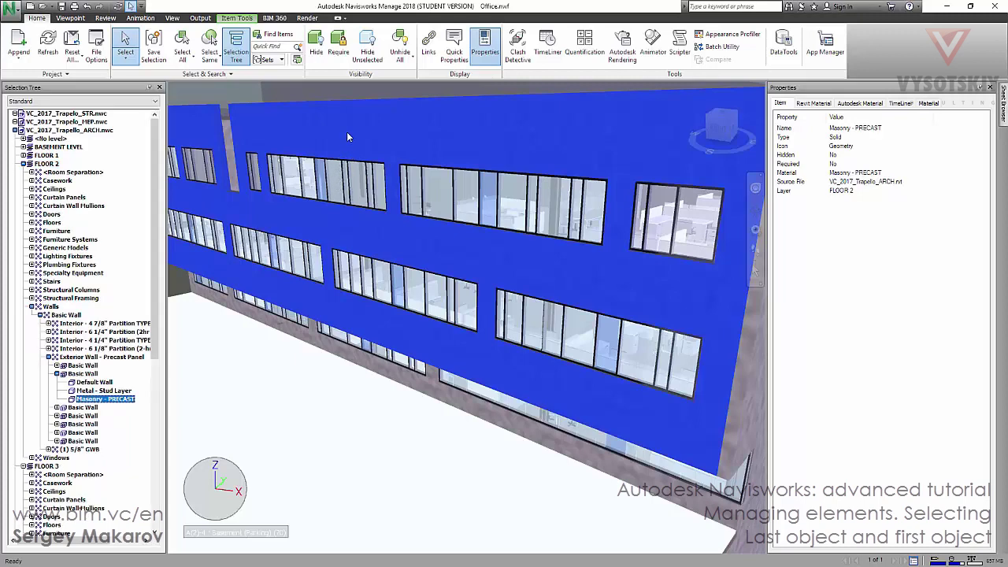
pyautogui.rightClick(347, 132)
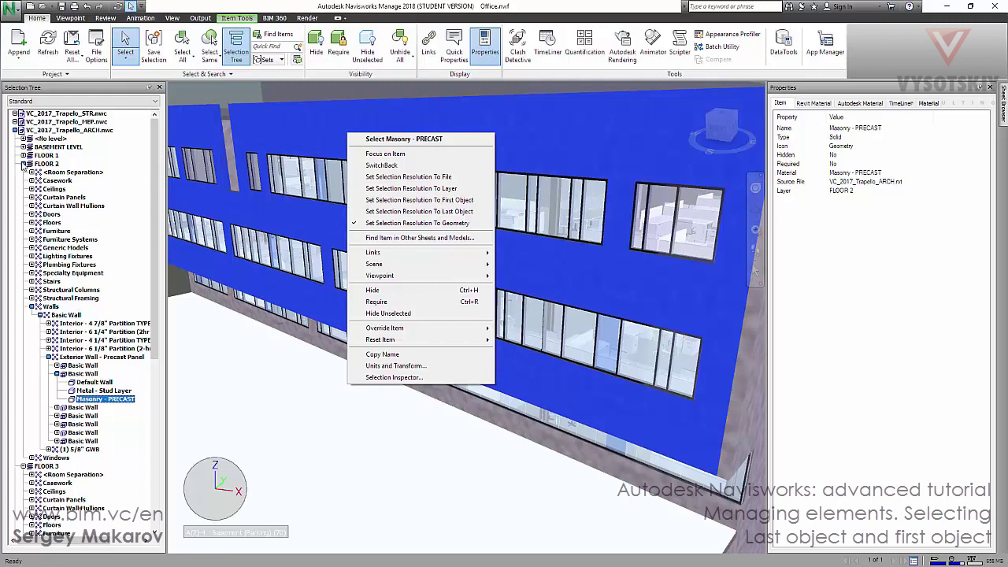
# - Dismiss the menu and collapse FLOOR 2 and FLOOR 3 in the Selection Tree
pyautogui.click(24, 164)
pyautogui.click(24, 173)
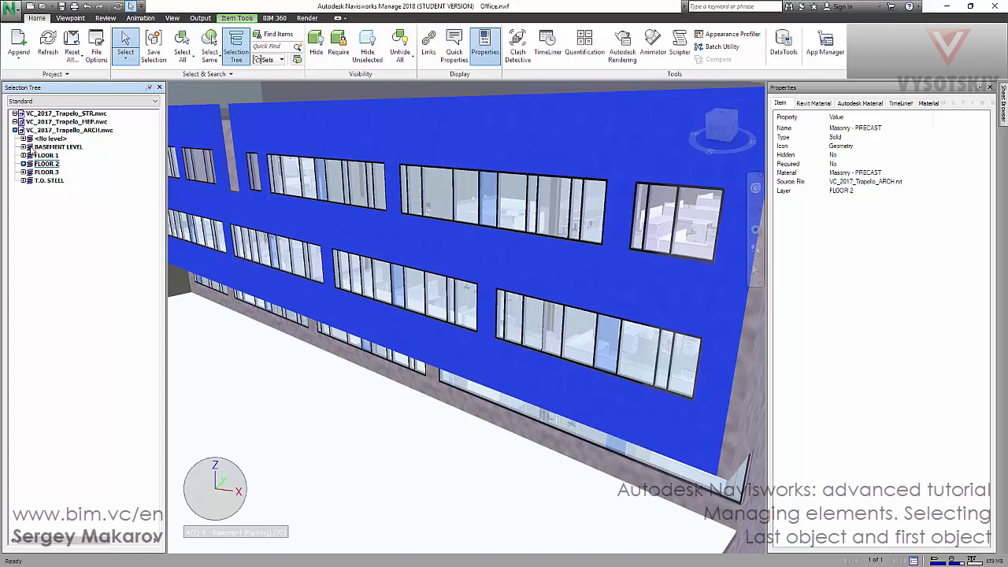
# - Expand BASEMENT LEVEL > Walls > Basic Wall > partition to wall layers, then select the upper window's Metal frame
pyautogui.click(23, 147)
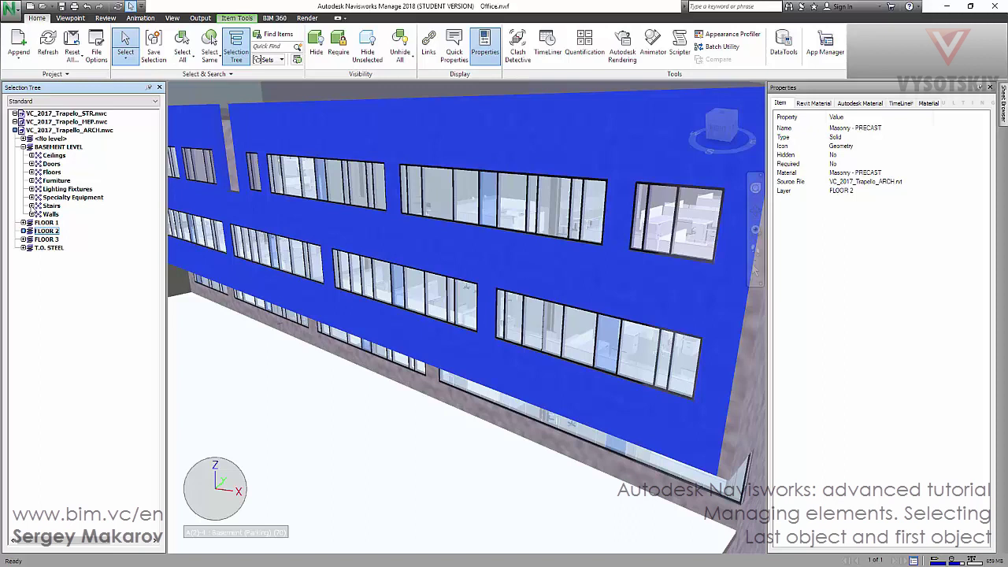
pyautogui.click(32, 215)
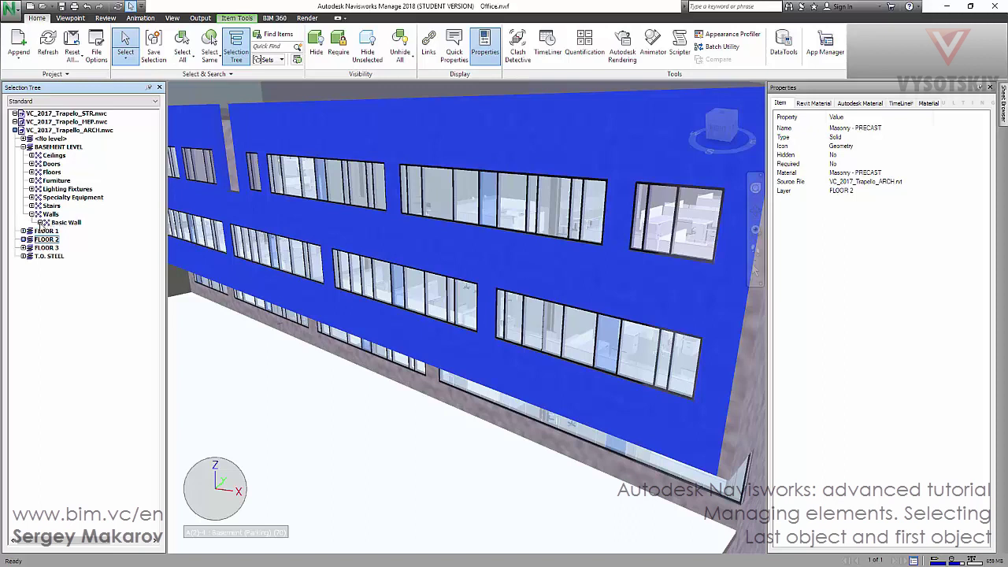
pyautogui.click(40, 223)
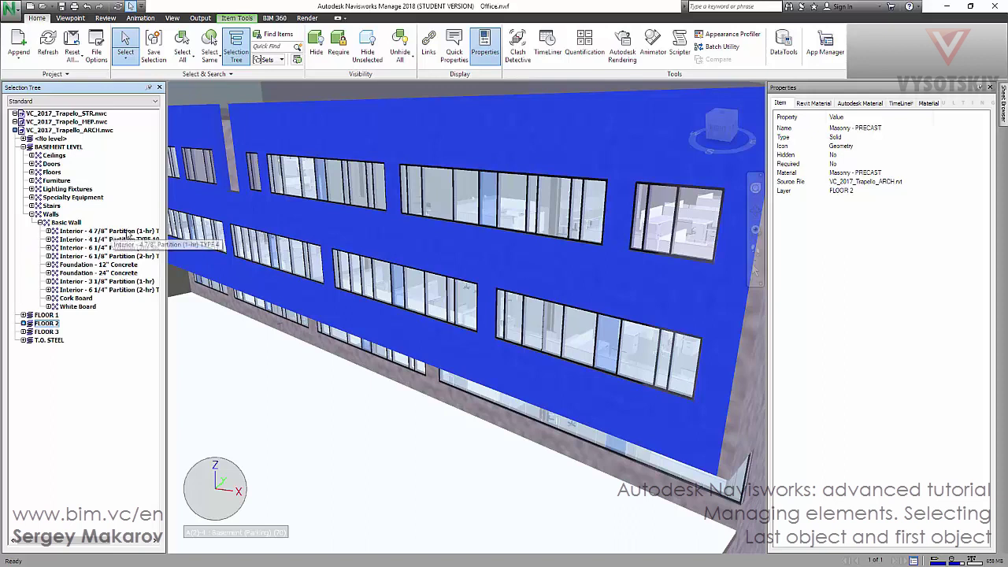
pyautogui.click(48, 231)
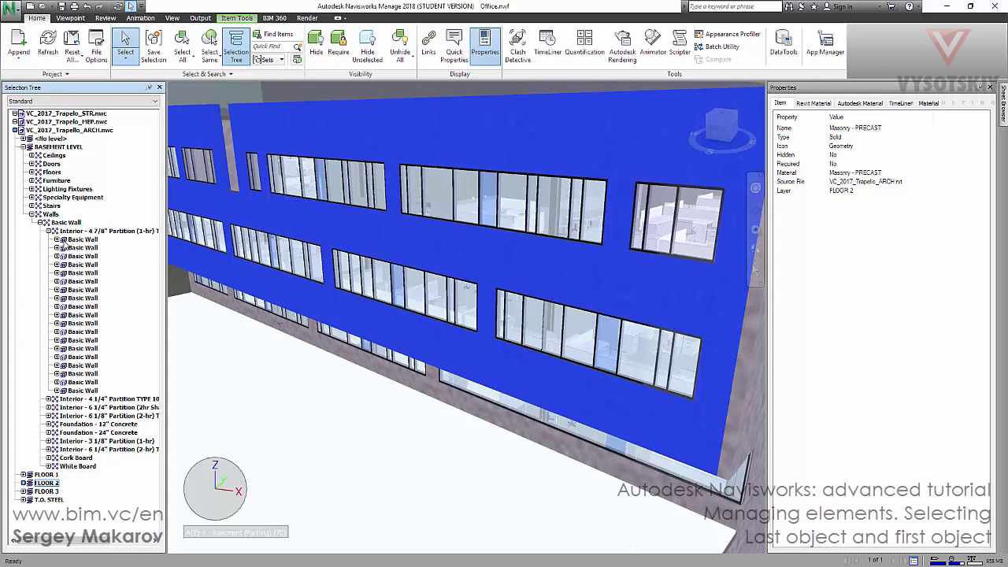
pyautogui.click(57, 240)
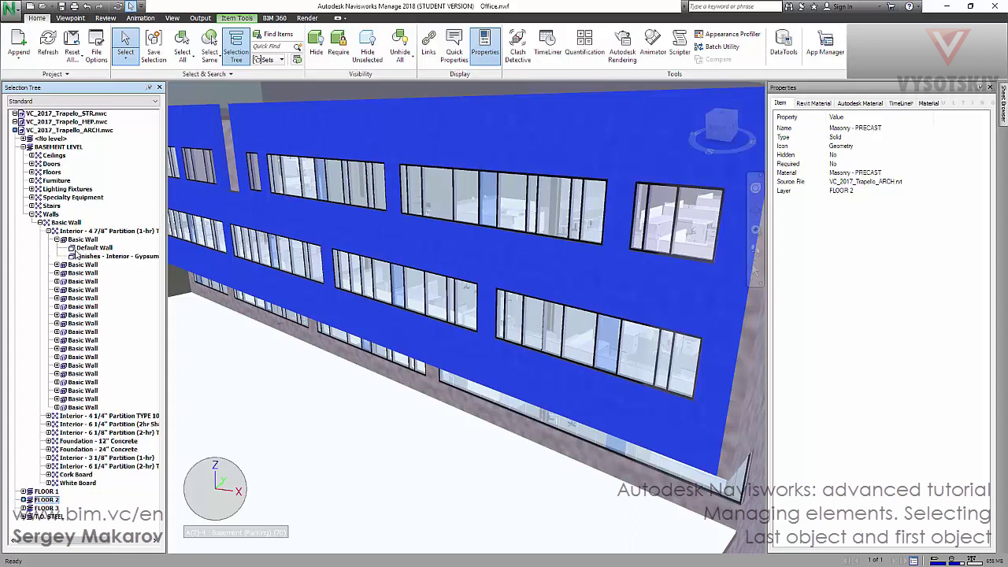
pyautogui.click(454, 191)
# - Set selection resolution to First Object so the whole upper window is selected as Window_S2
pyautogui.rightClick(454, 191)
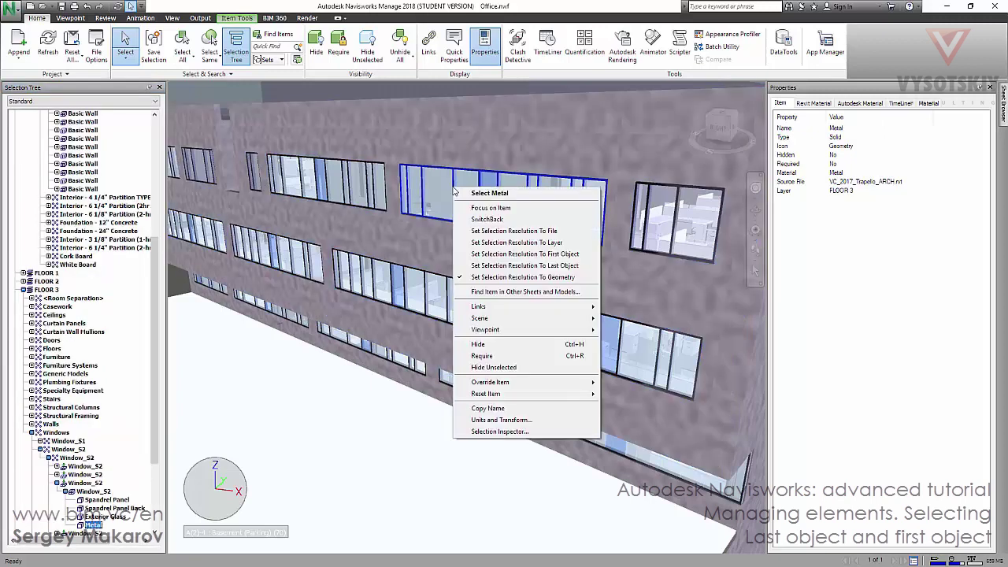
pyautogui.click(478, 254)
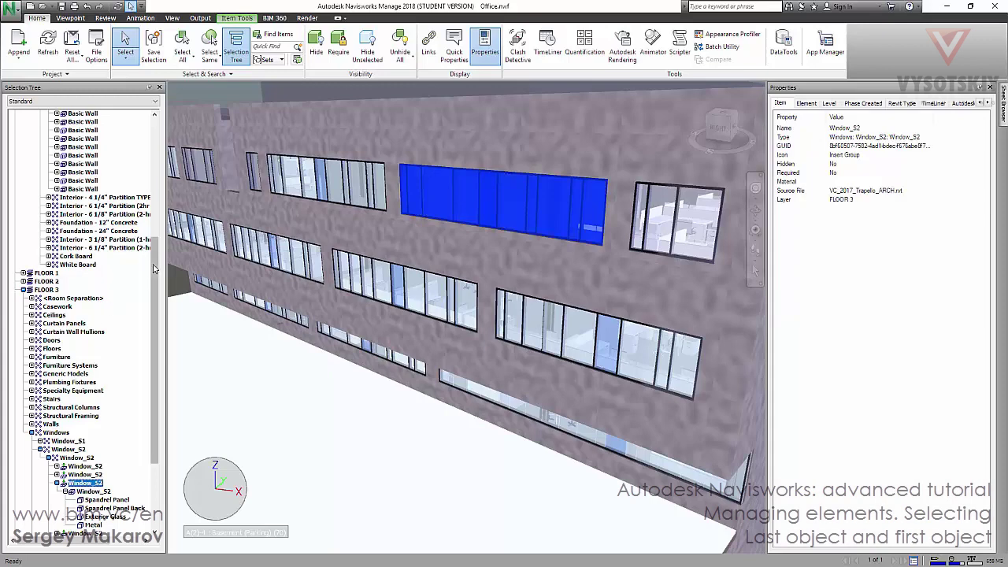
pyautogui.scroll(-4, 155, 355)
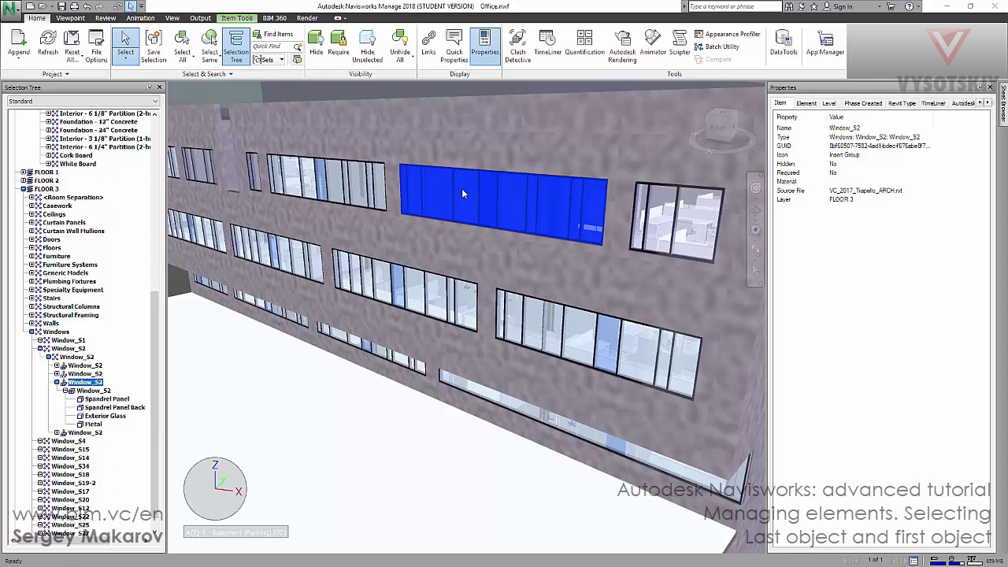
# - Keep First Object resolution and select the left neighbouring window as a whole Window_S2
pyautogui.rightClick(433, 188)
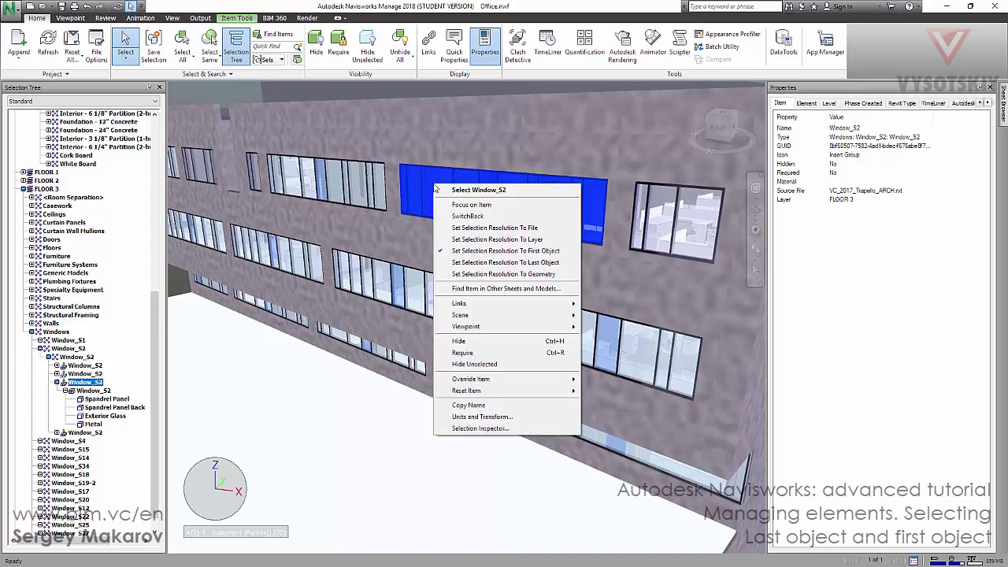
pyautogui.click(470, 255)
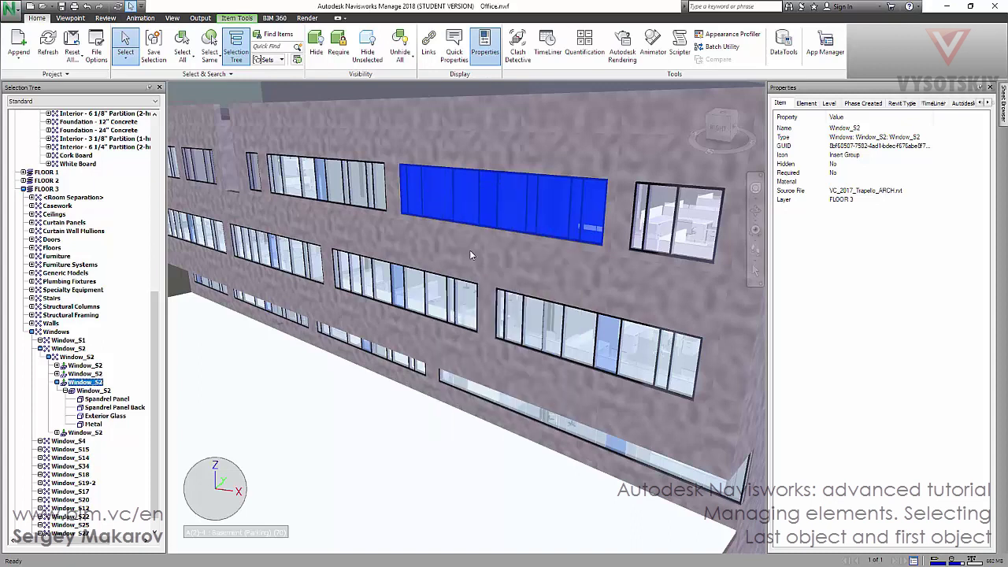
pyautogui.click(358, 192)
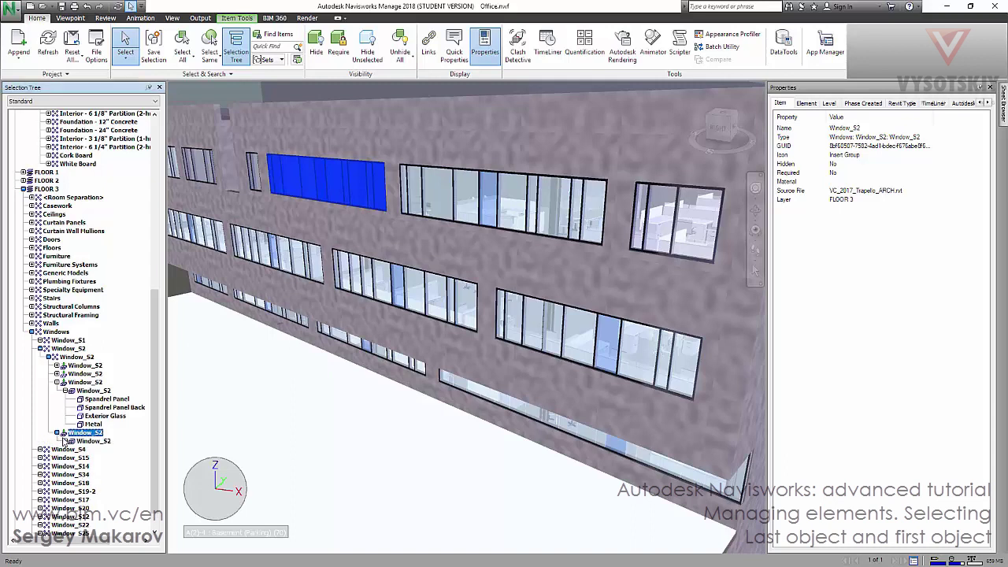
# - Expand the left Window_S2 node, select Spandrel Panel, Spandrel Panel Back, then the inner Window_S2
pyautogui.click(58, 432)
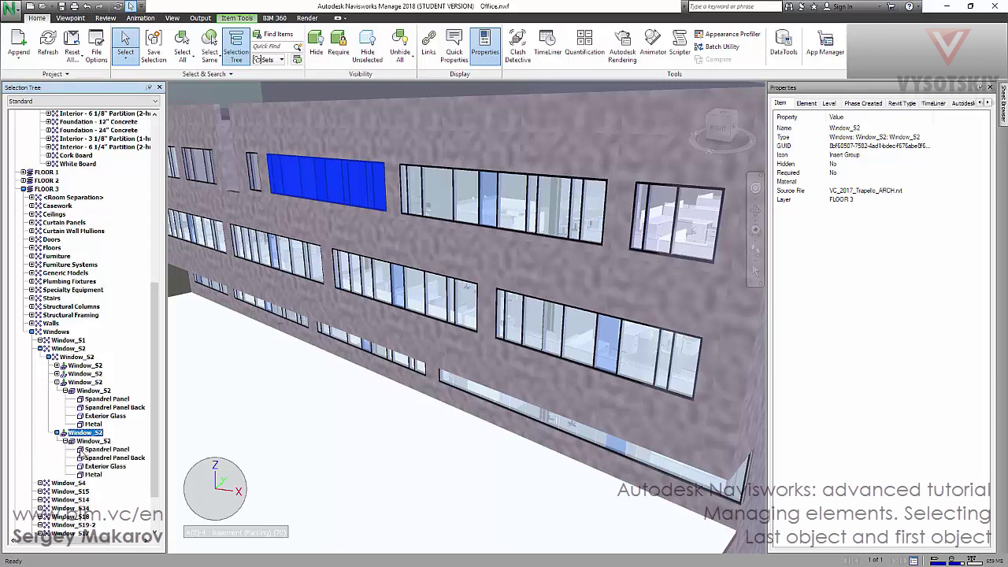
pyautogui.click(81, 450)
pyautogui.click(94, 459)
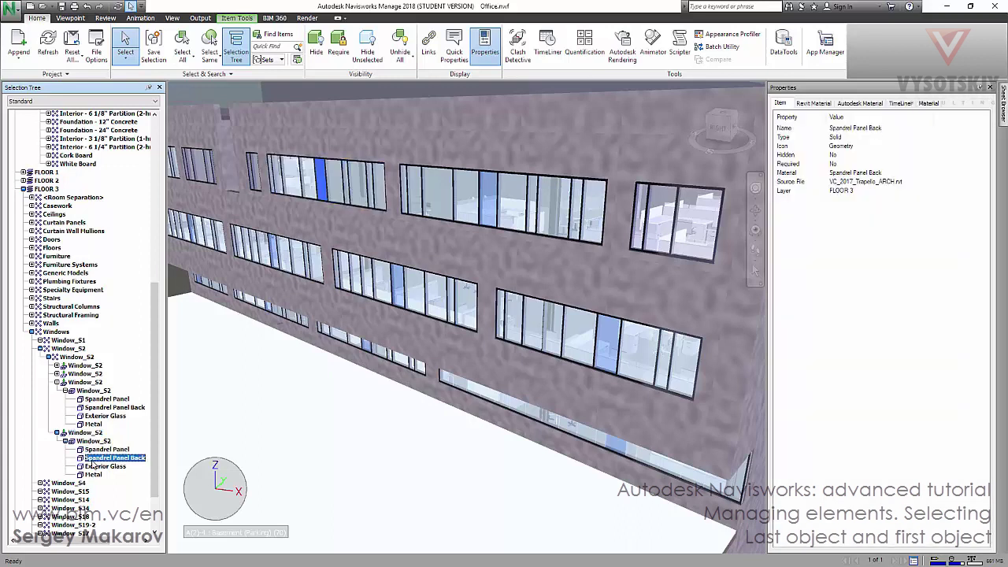
pyautogui.click(91, 449)
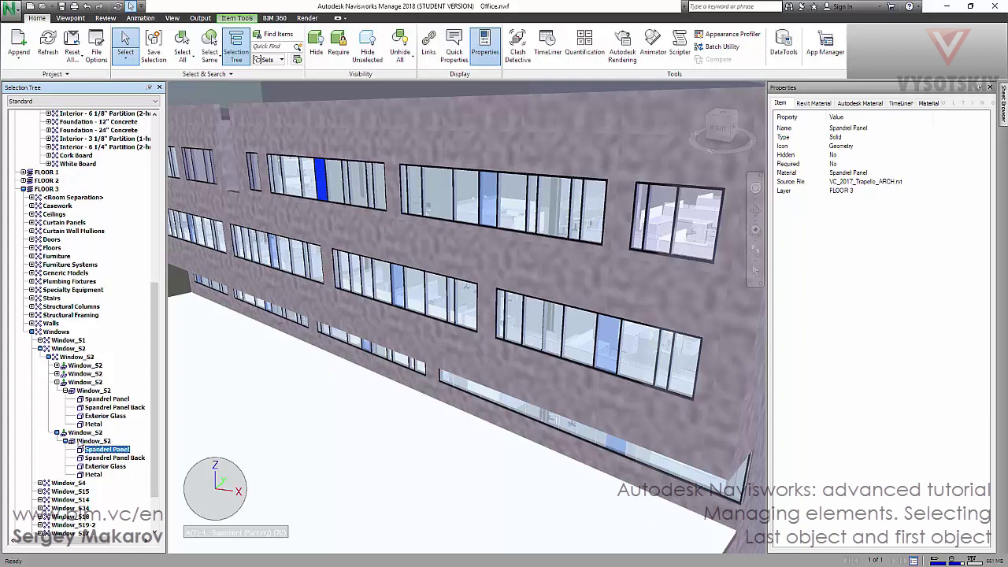
pyautogui.click(87, 441)
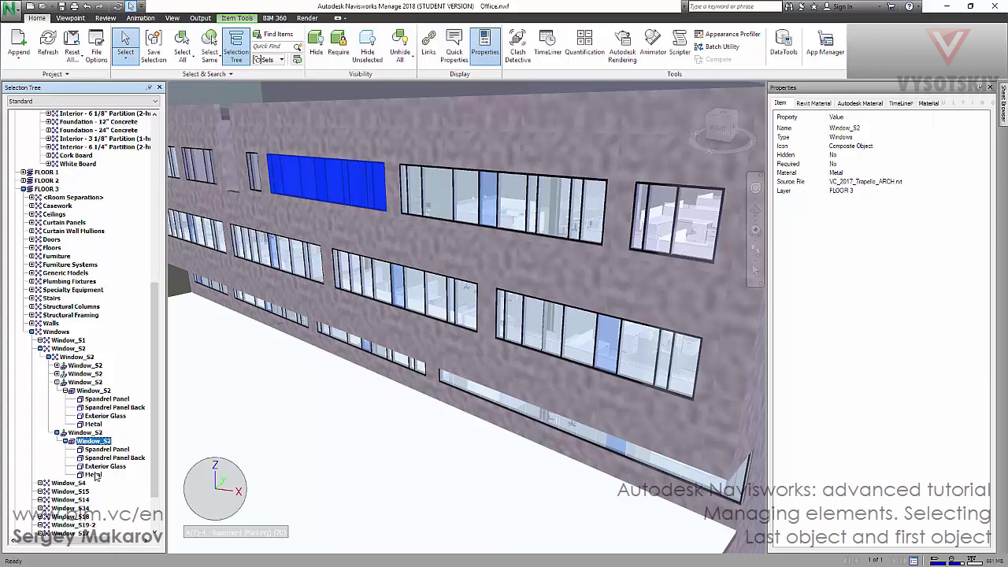
# - Select Metal, Exterior Glass, Spandrel Panel Back, Spandrel Panel, then the inner and outer Window_S2
pyautogui.click(95, 475)
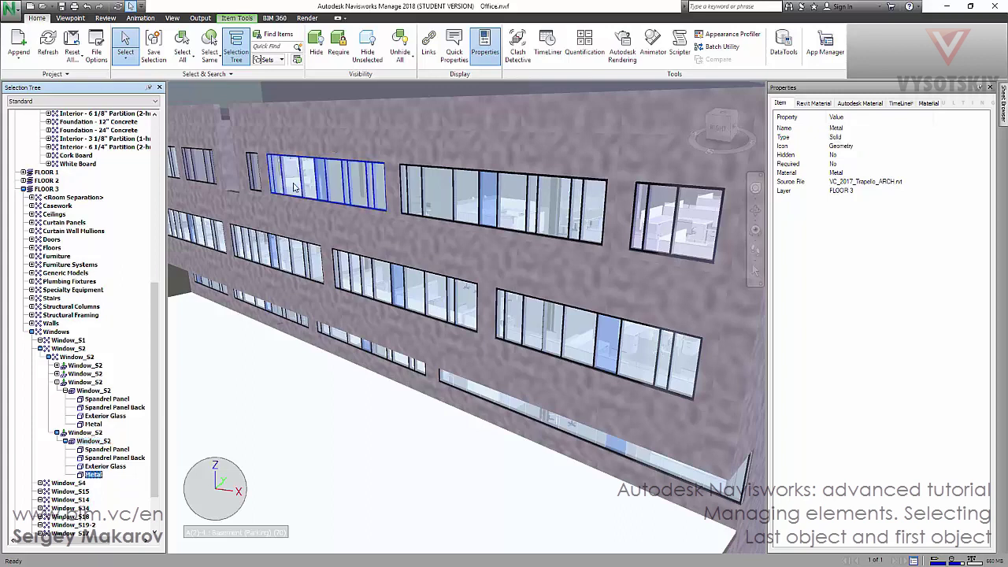
pyautogui.click(104, 467)
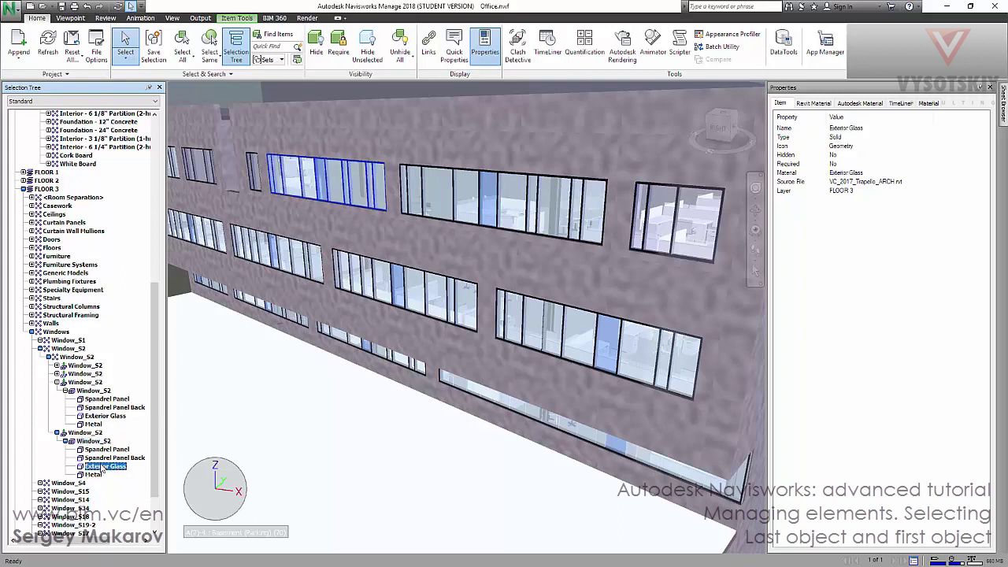
pyautogui.click(109, 457)
pyautogui.click(107, 450)
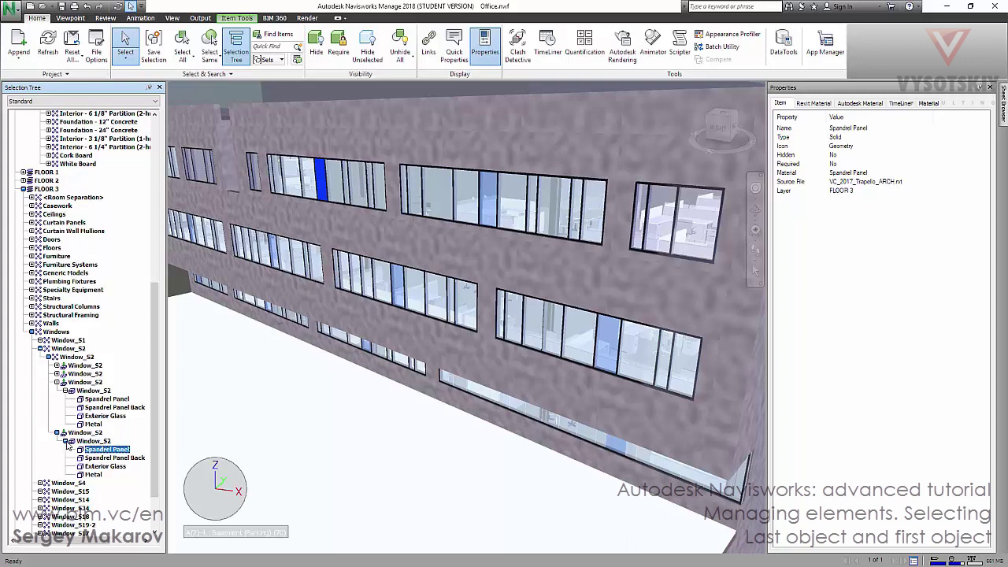
pyautogui.click(94, 442)
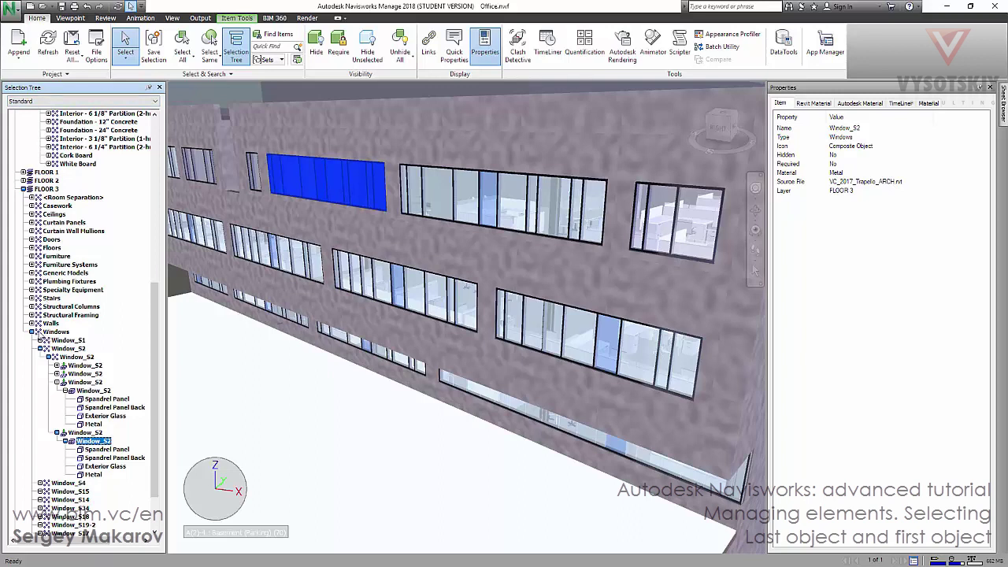
pyautogui.click(65, 433)
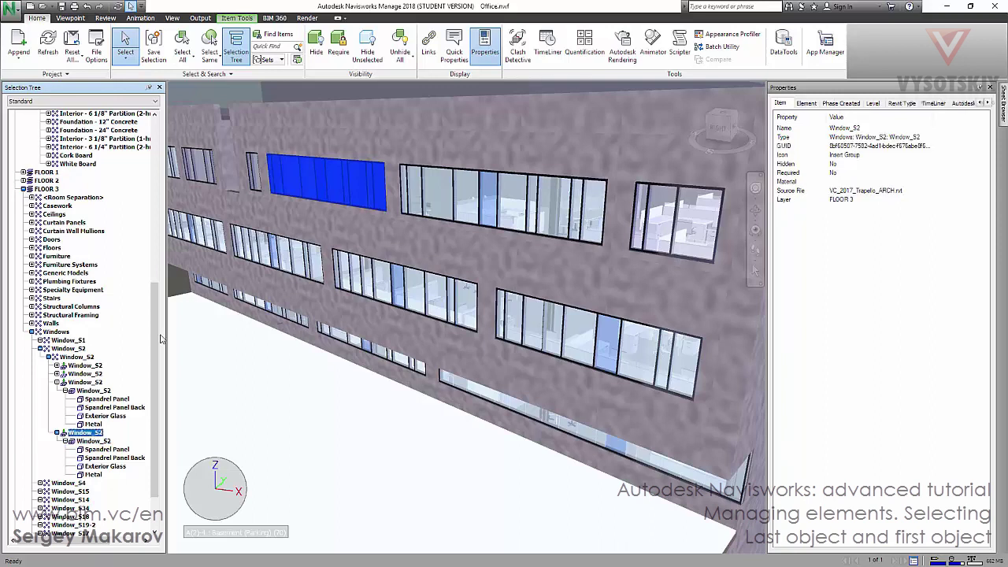
pyautogui.scroll(3, 152, 287)
pyautogui.moveTo(152, 287); pyautogui.dragTo(148, 160)
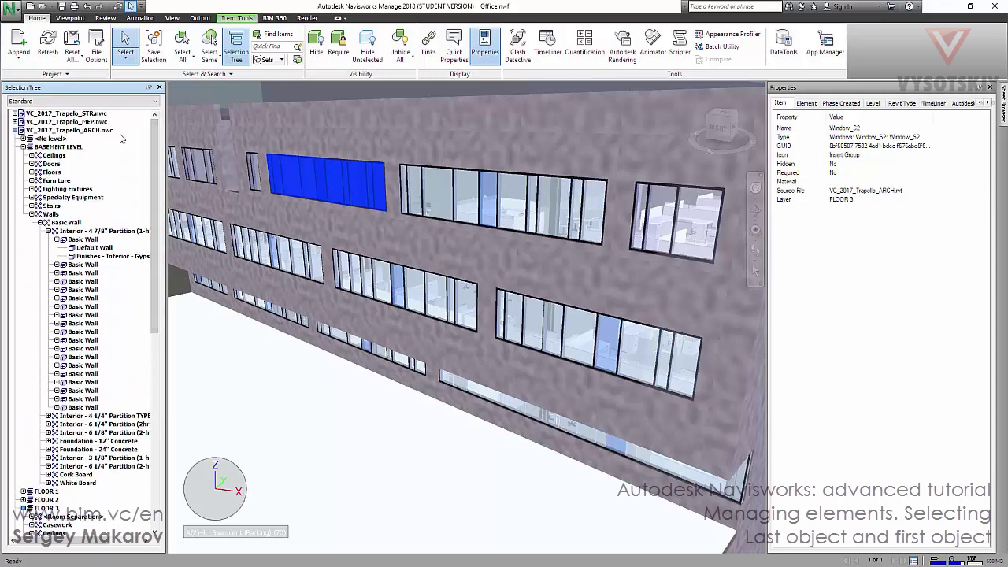
pyautogui.moveTo(148, 134); pyautogui.dragTo(142, 298)
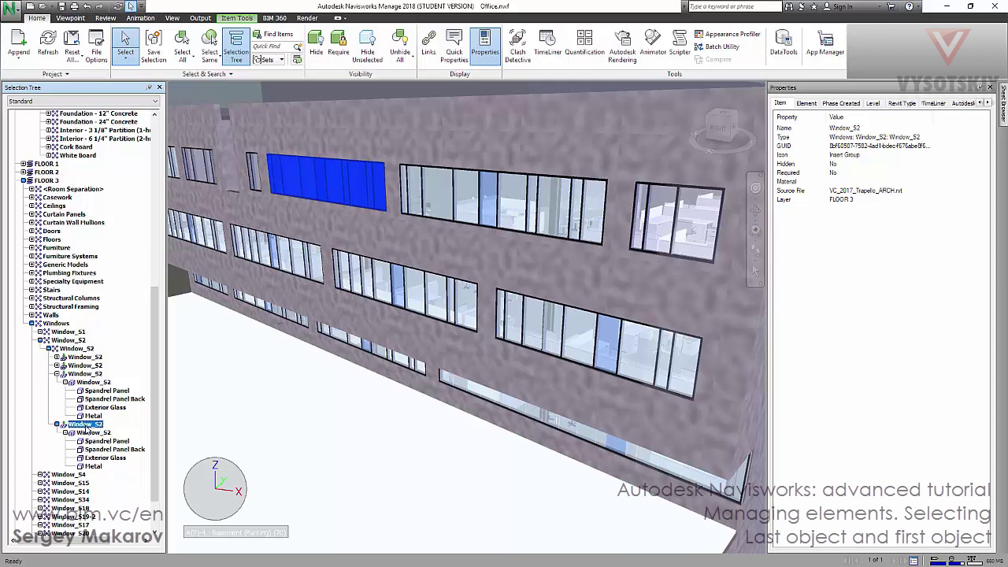
# - Review the Element, Phase Created and Level (FLOOR 3) property tabs
pyautogui.click(806, 103)
pyautogui.click(841, 103)
pyautogui.click(874, 103)
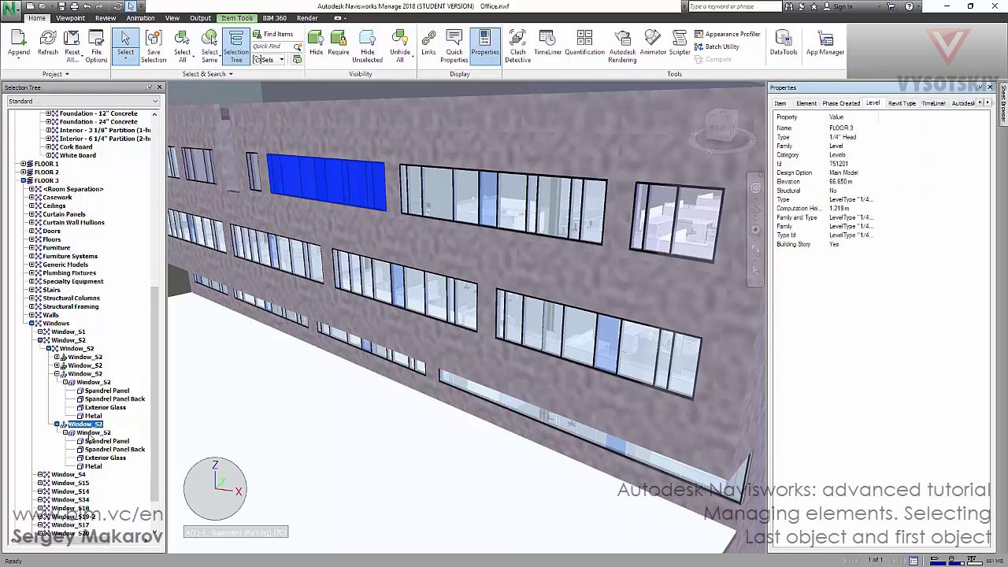
# - Select the inner Window_S2 and review its Material, TimeLiner, Autodesk Material, Revit Material and Item tabs
pyautogui.click(92, 433)
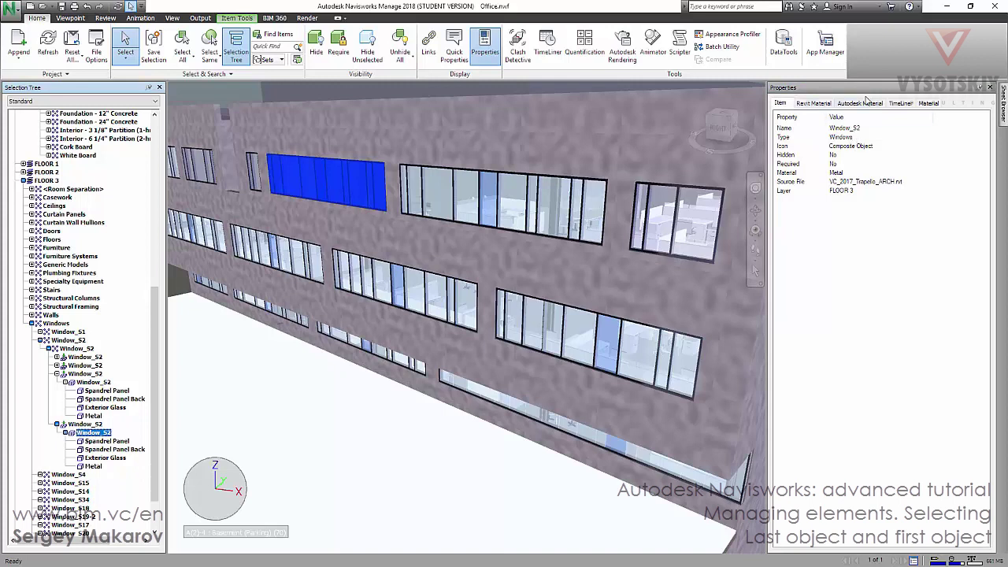
pyautogui.click(922, 103)
pyautogui.click(901, 103)
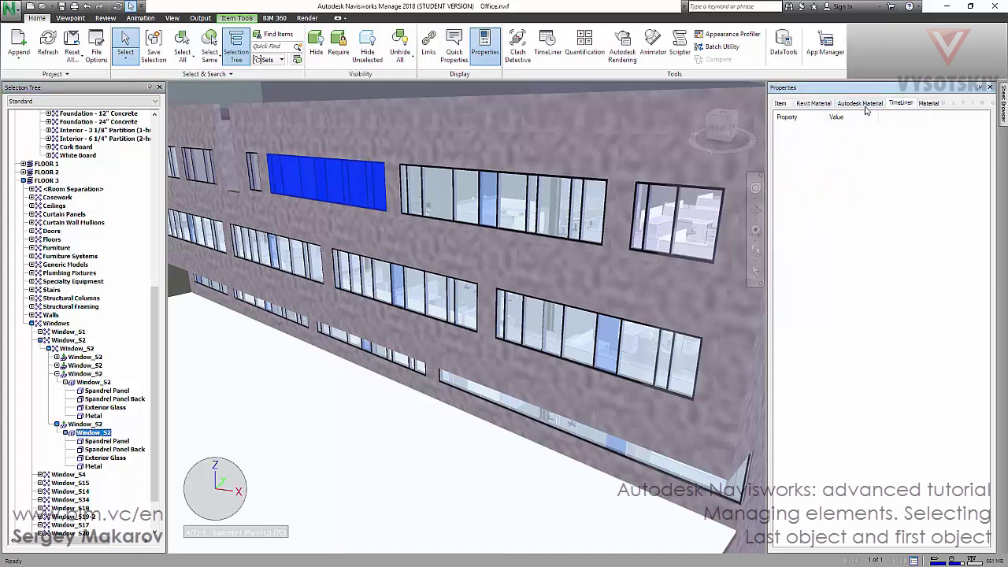
pyautogui.click(860, 103)
pyautogui.click(812, 103)
pyautogui.click(781, 103)
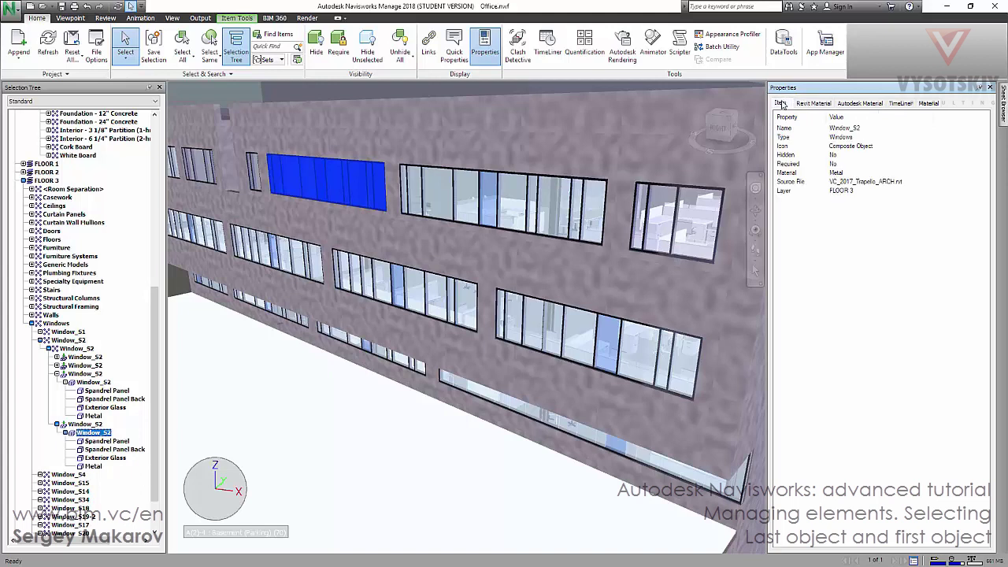